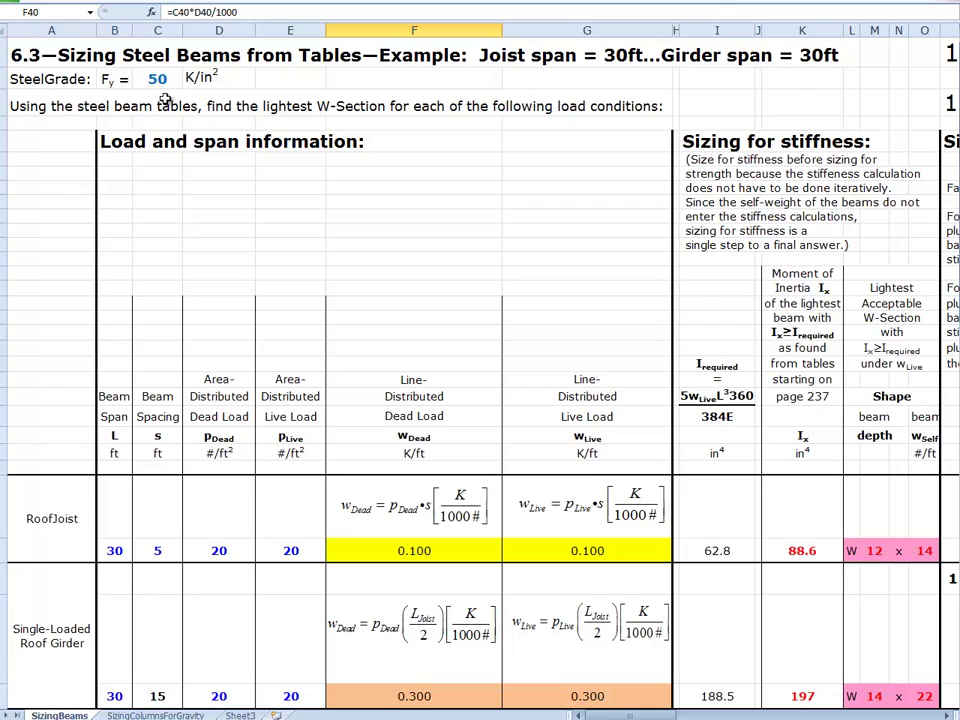
- Examine the steel grade Fy input and the headings of the stiffness and moment strength sizing sections
click(163, 79)
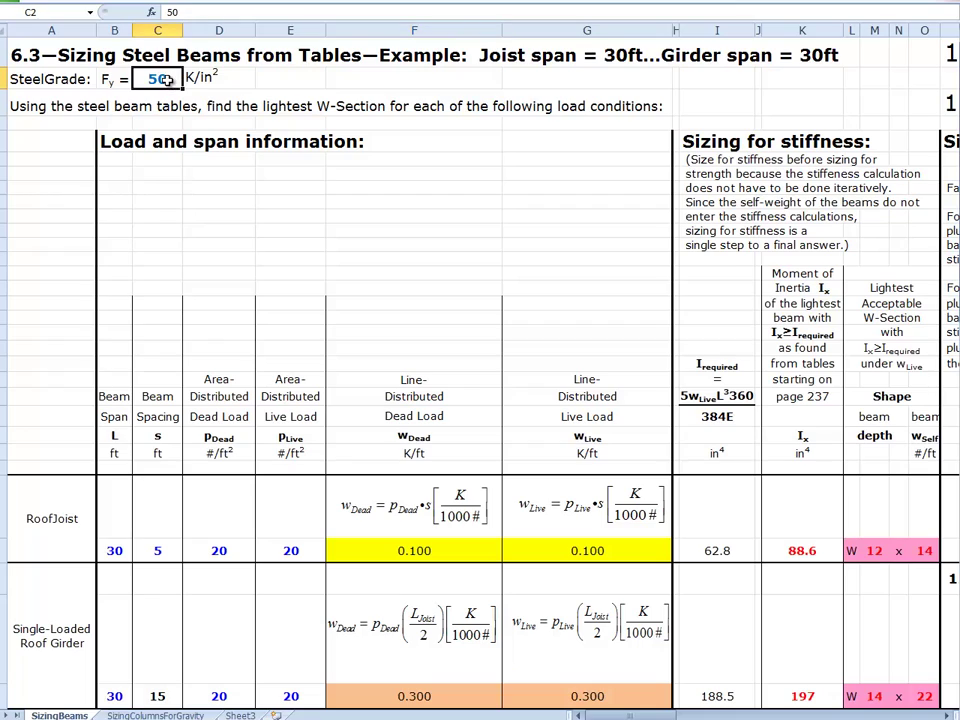
click(200, 175)
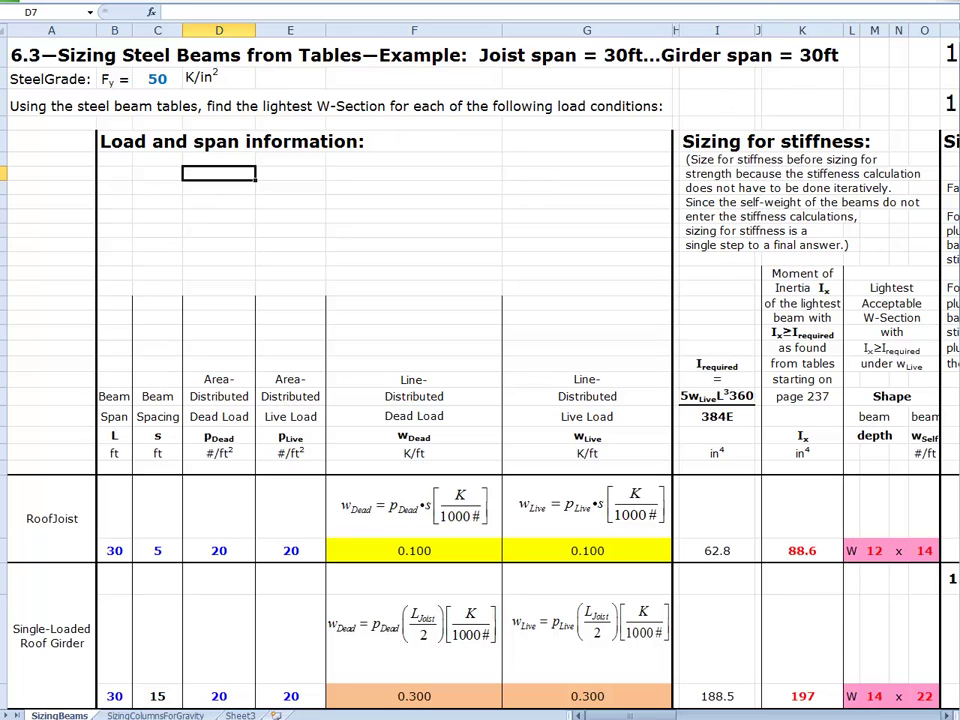
click(886, 716)
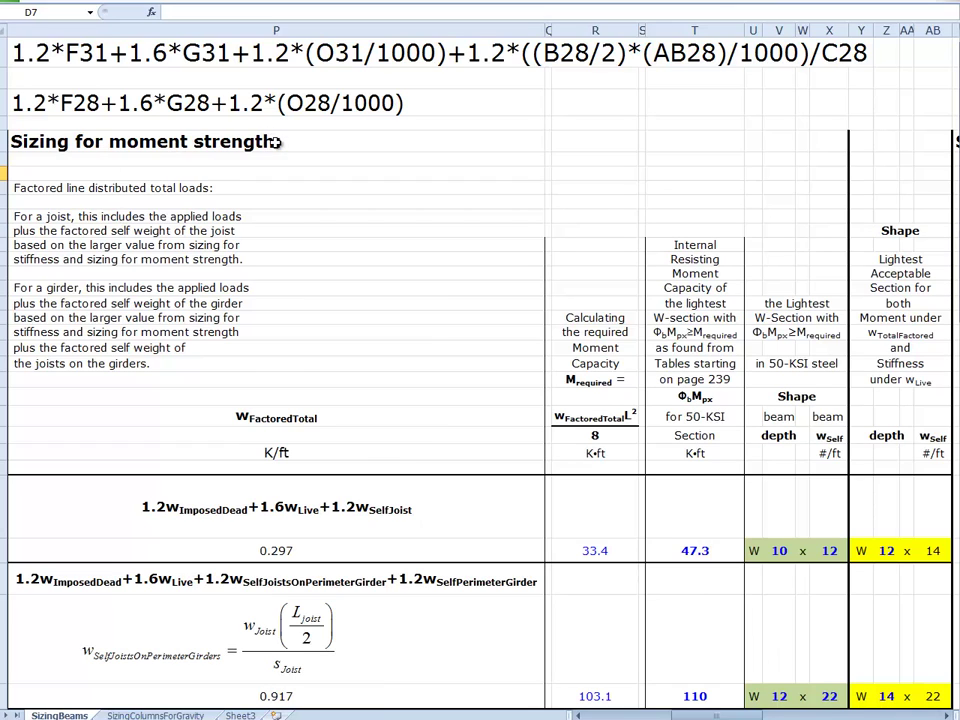
click(604, 713)
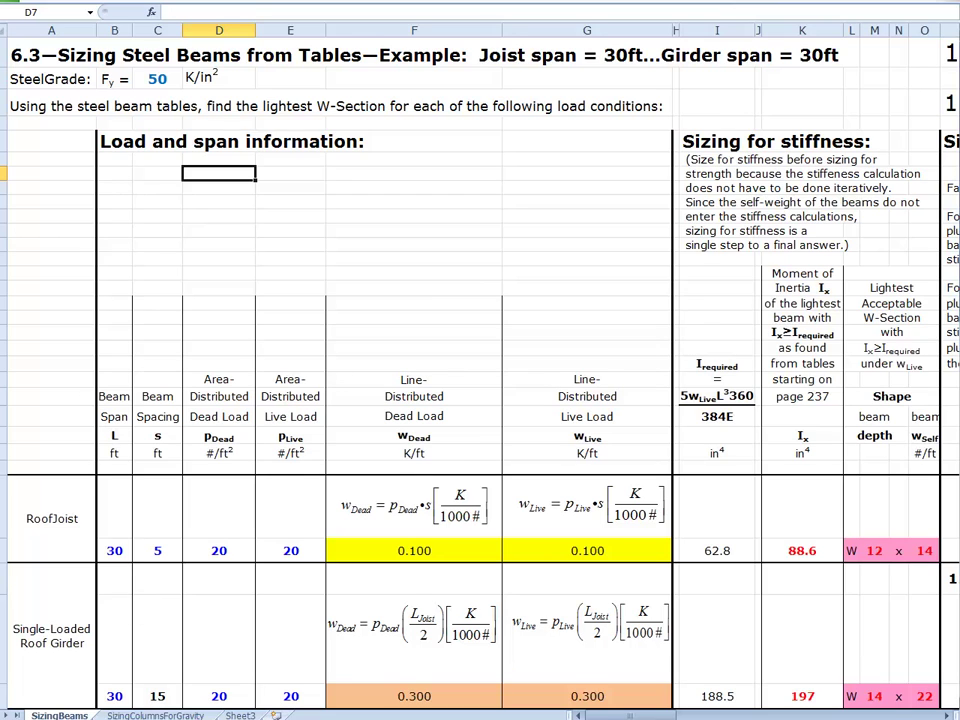
- Review the row labels for the roof joist, single-loaded roof girder and double-loaded roof girder
scroll(480, 400, down, 3)
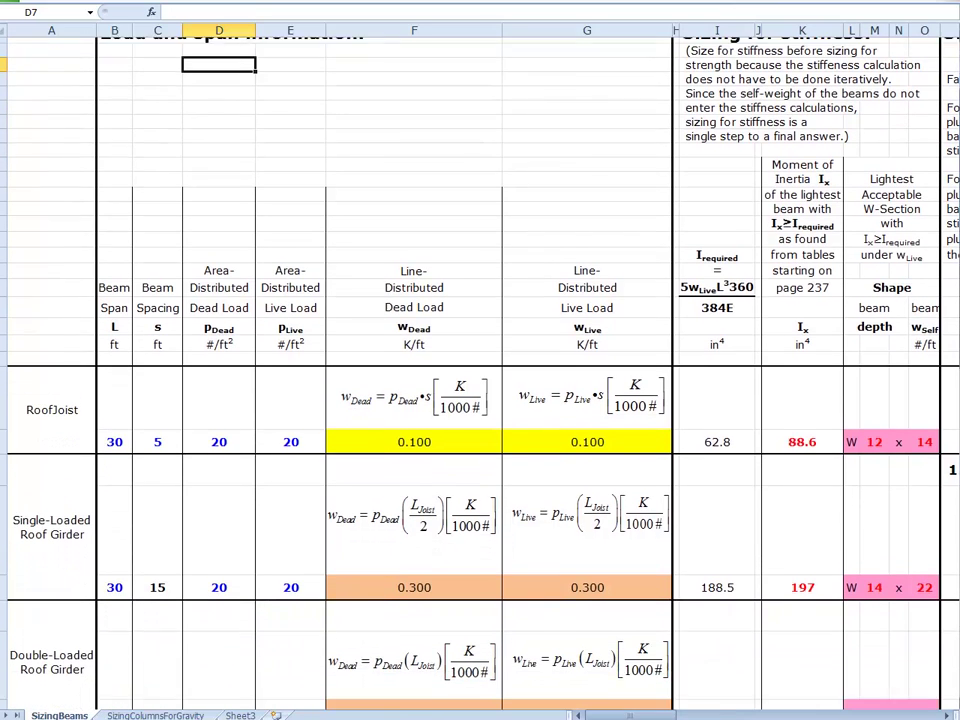
scroll(480, 400, down, 1)
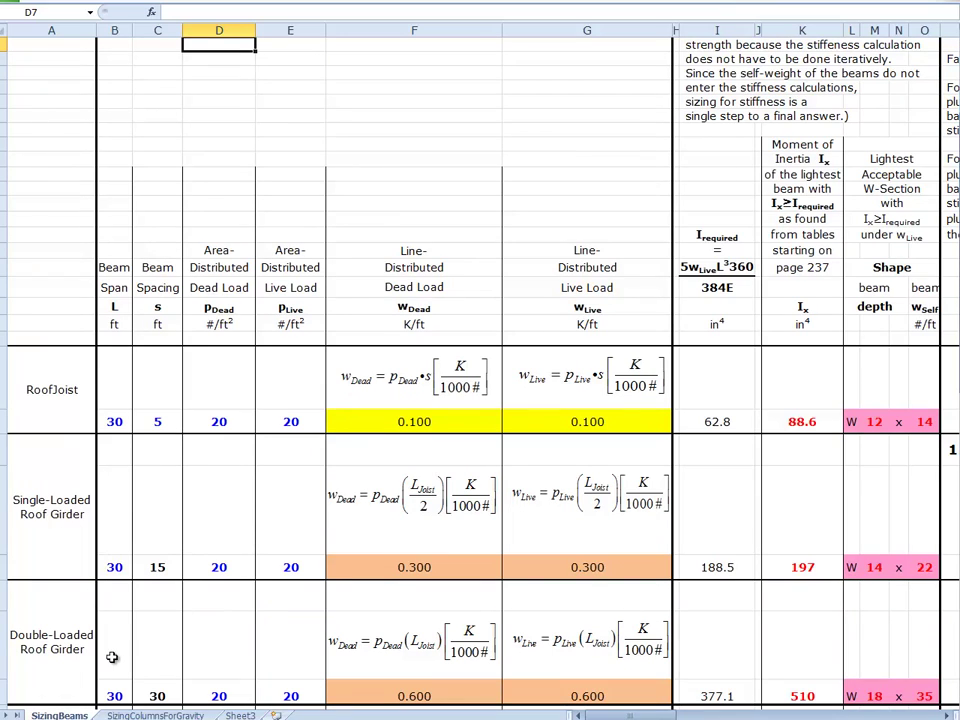
click(67, 395)
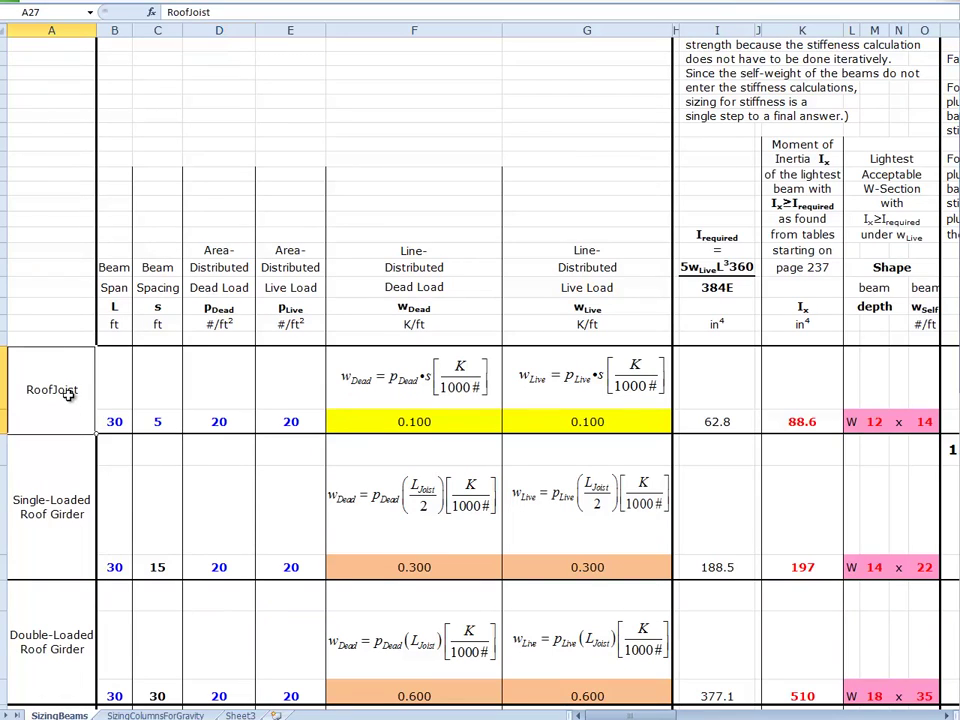
click(50, 505)
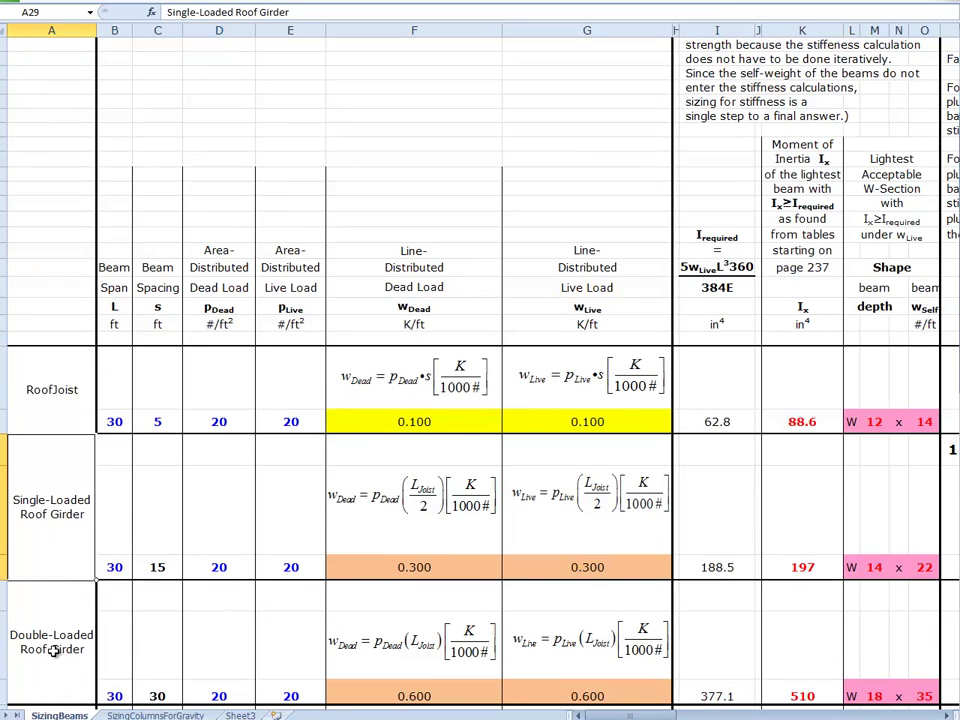
click(91, 680)
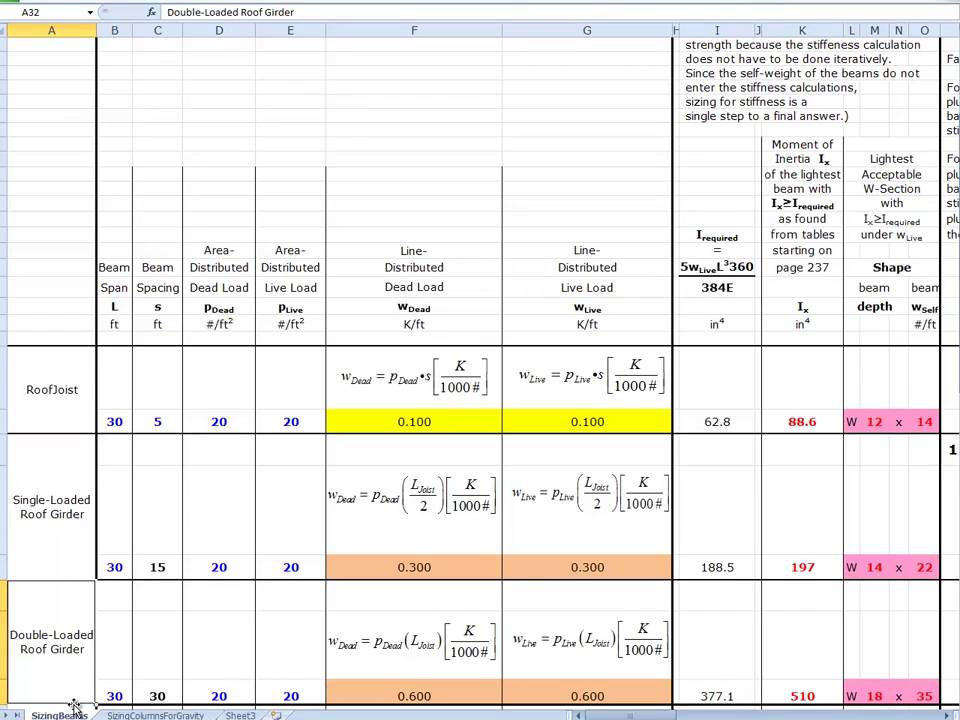
click(72, 514)
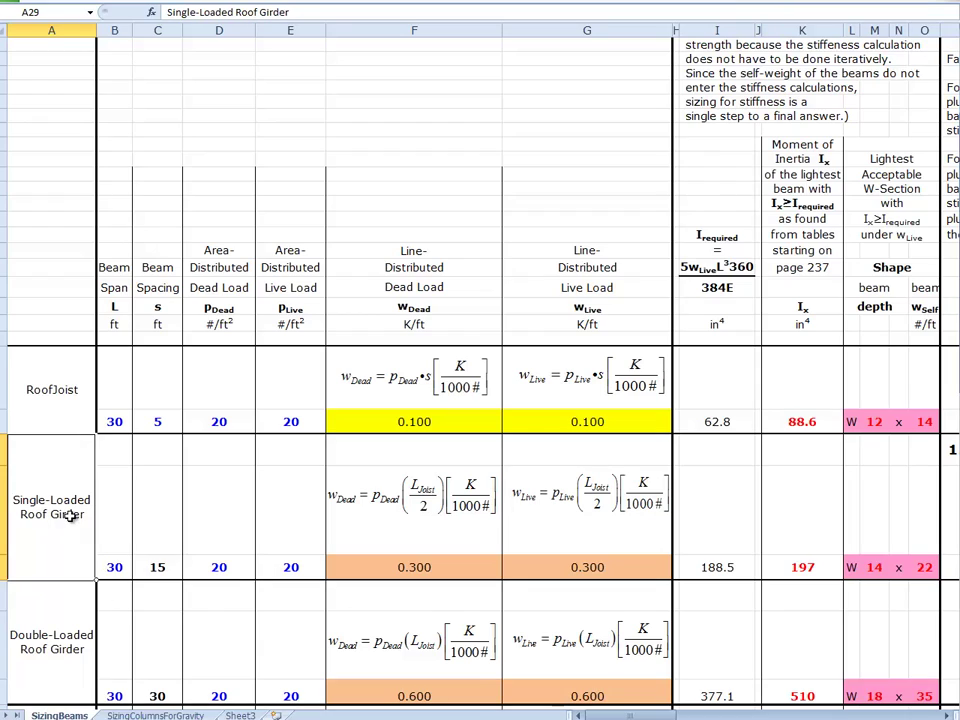
click(65, 652)
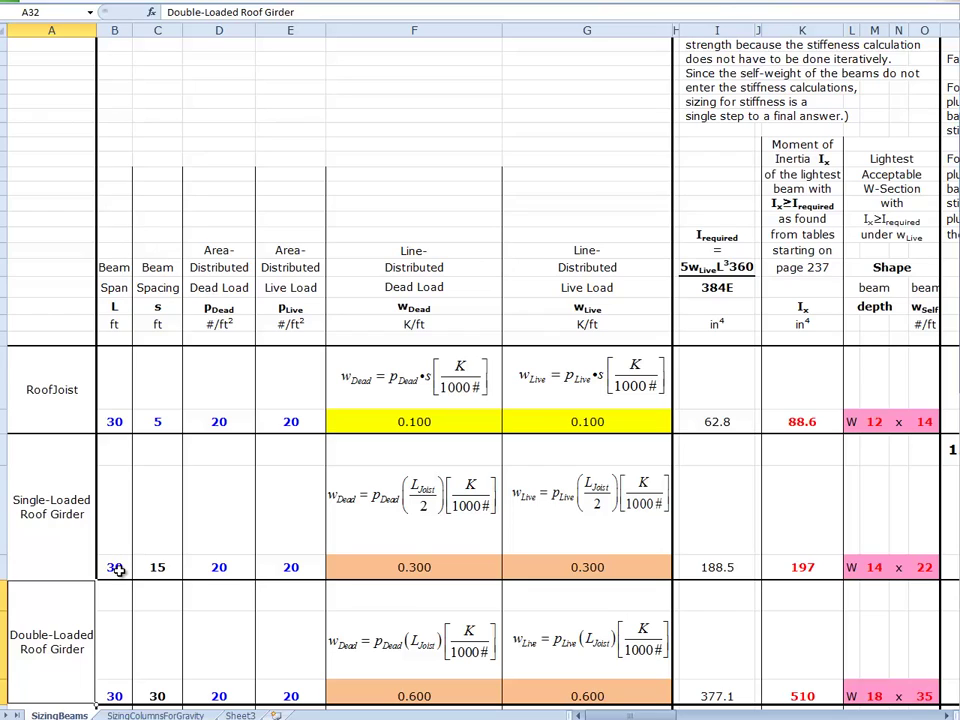
- Inspect the beam spacing entries of the roof joist and both roof girders in C28, C31 and C34
click(165, 419)
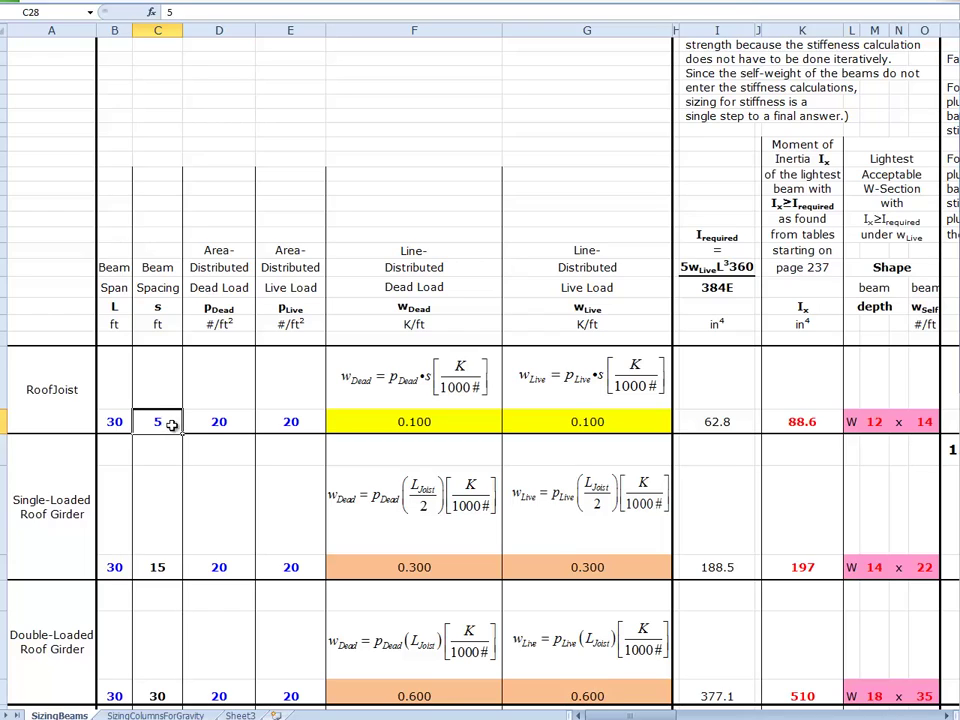
click(160, 567)
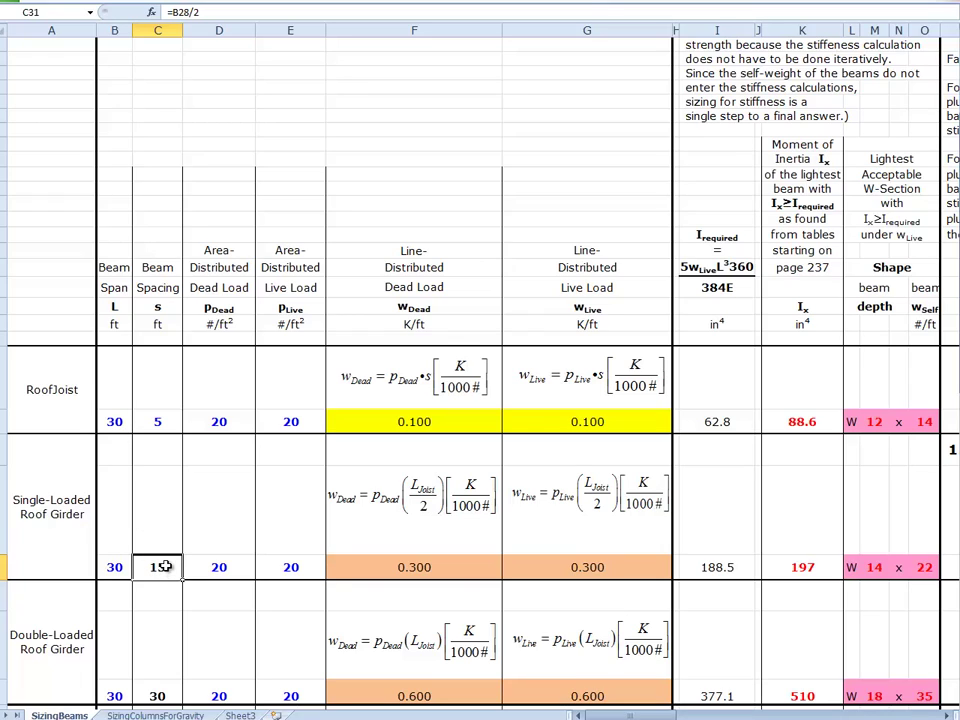
click(157, 695)
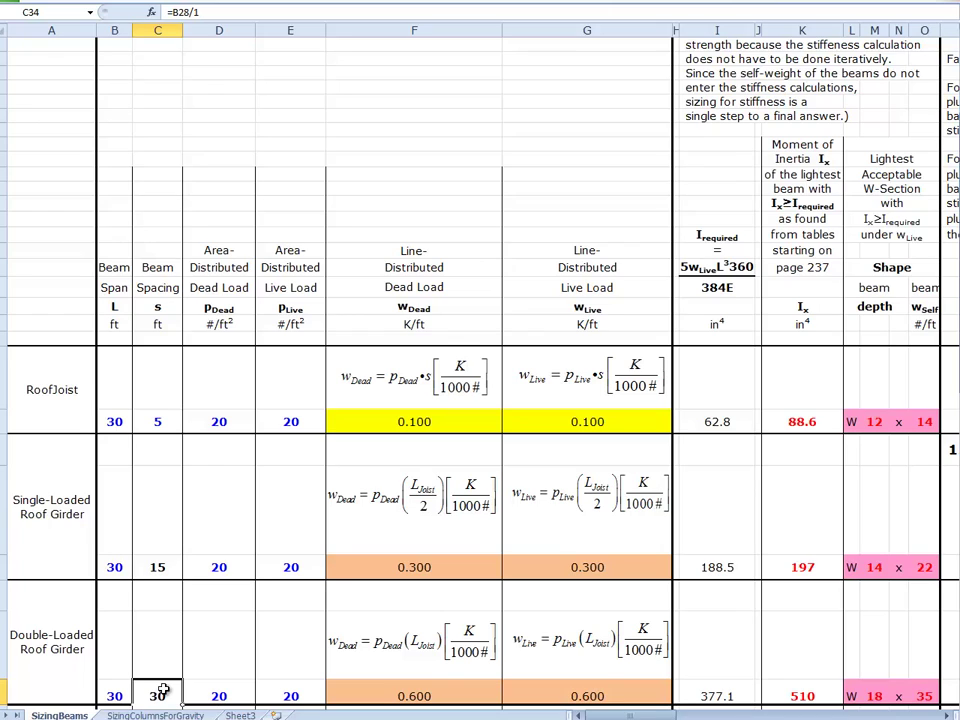
- Inspect the area-distributed dead and live loads of the roof joist and both roof girders
click(206, 421)
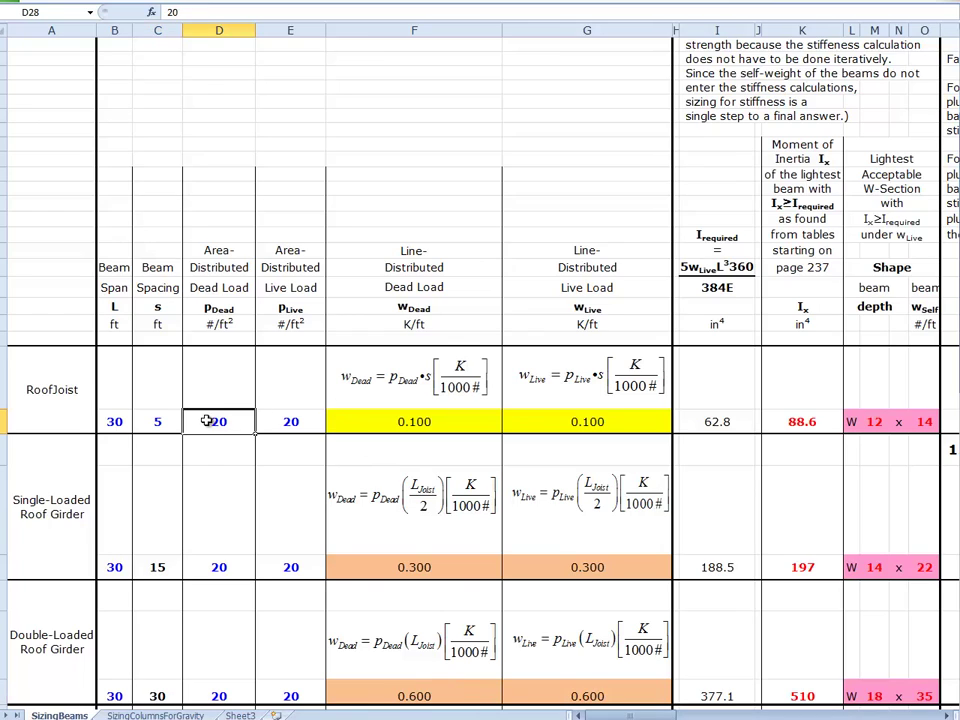
click(288, 422)
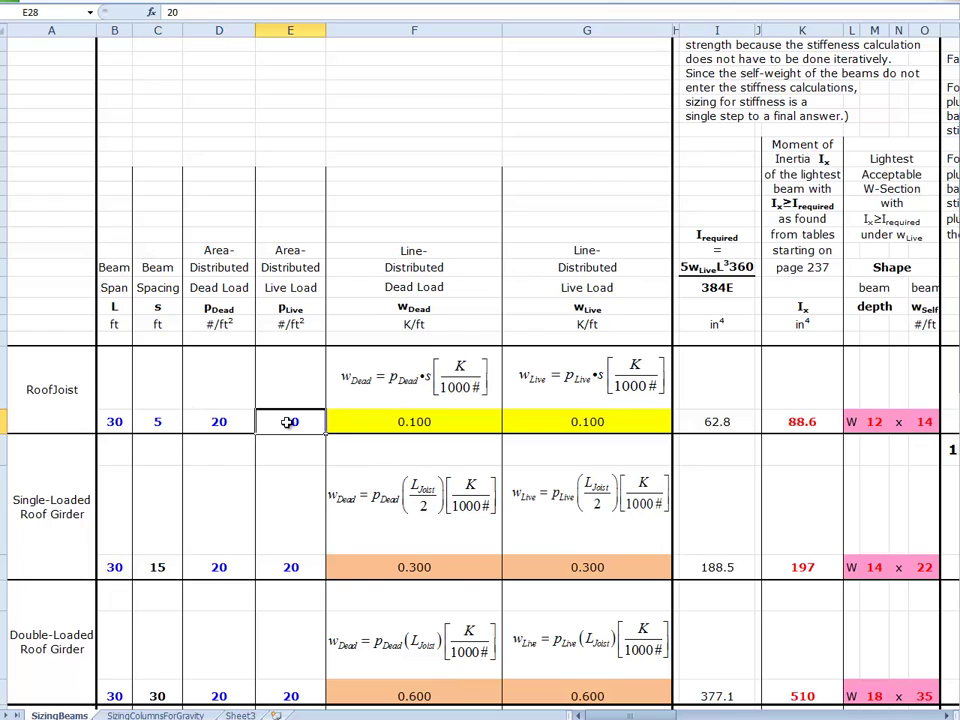
click(196, 567)
click(262, 567)
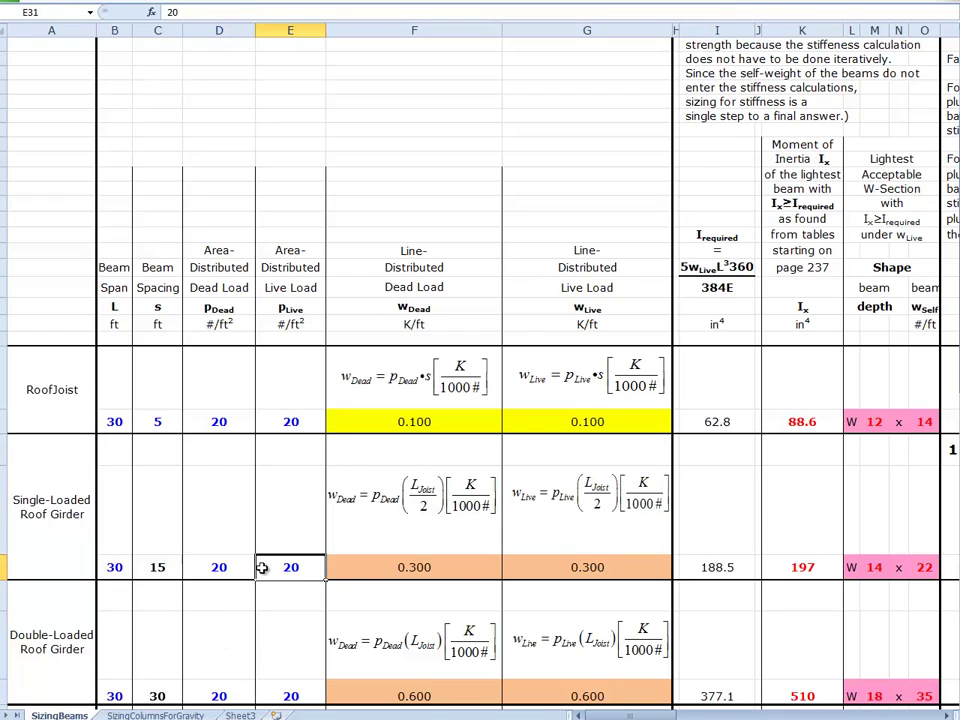
click(230, 694)
click(292, 692)
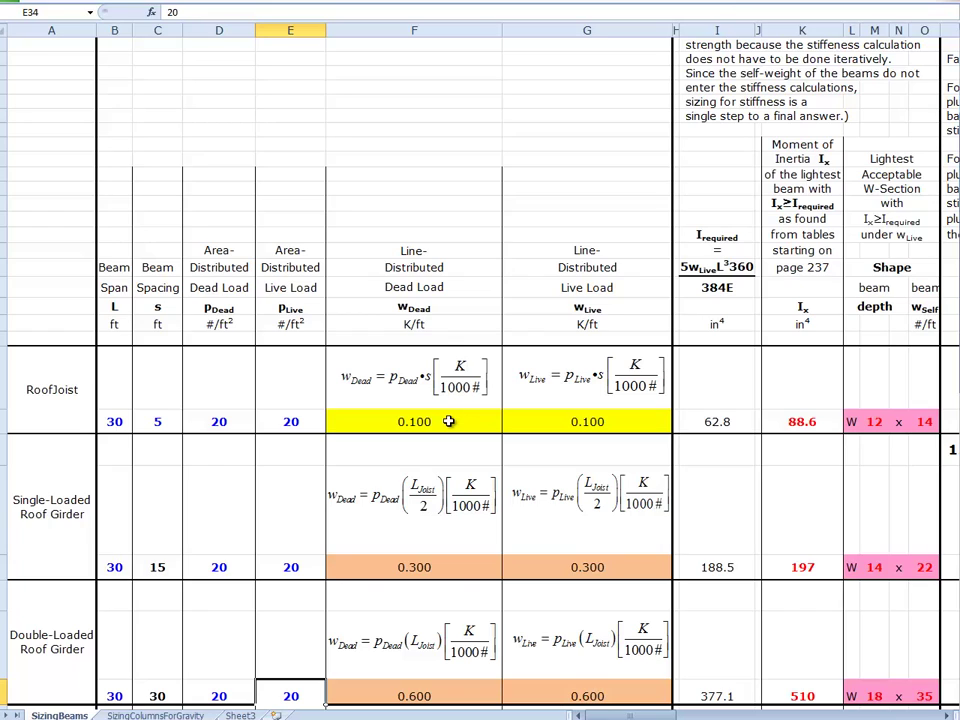
- Examine the line-distributed dead and live load formulas for the roof joist and the roof girders
click(449, 421)
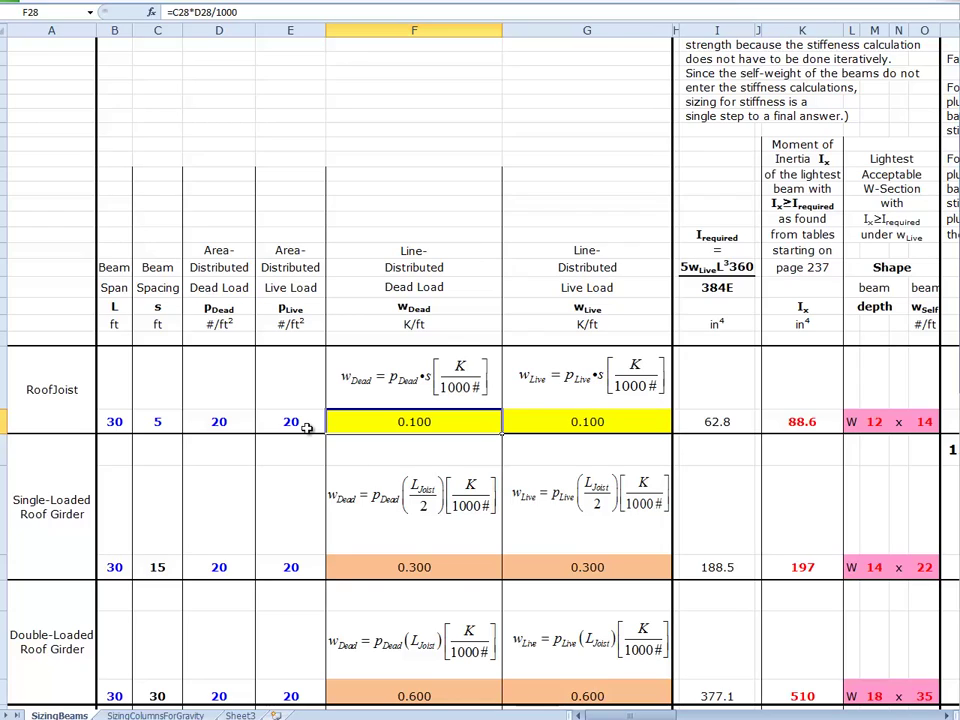
click(619, 422)
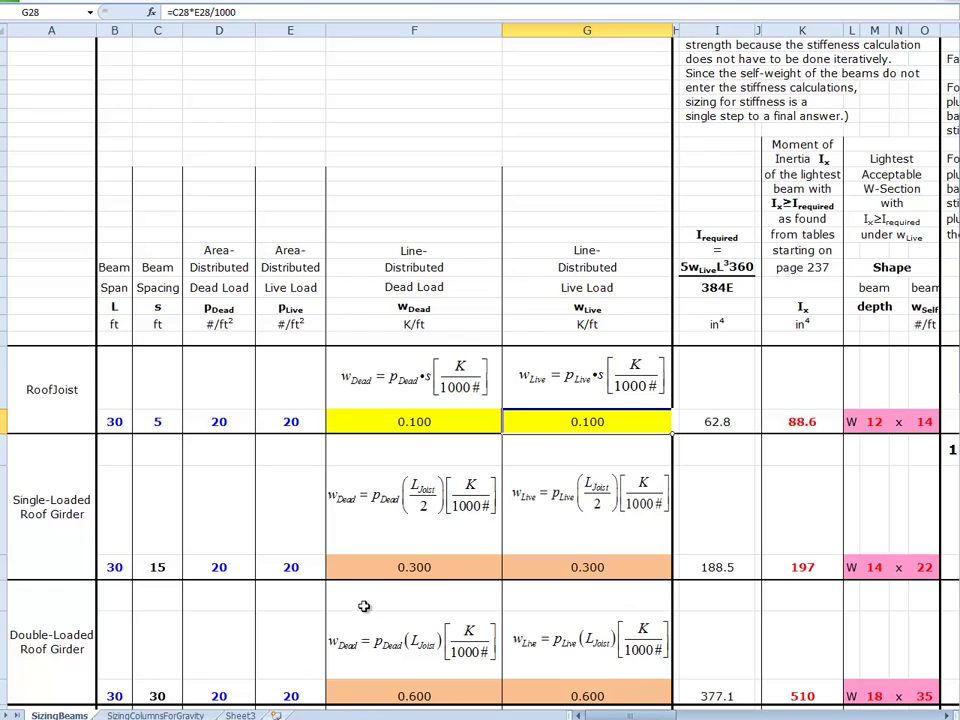
click(438, 567)
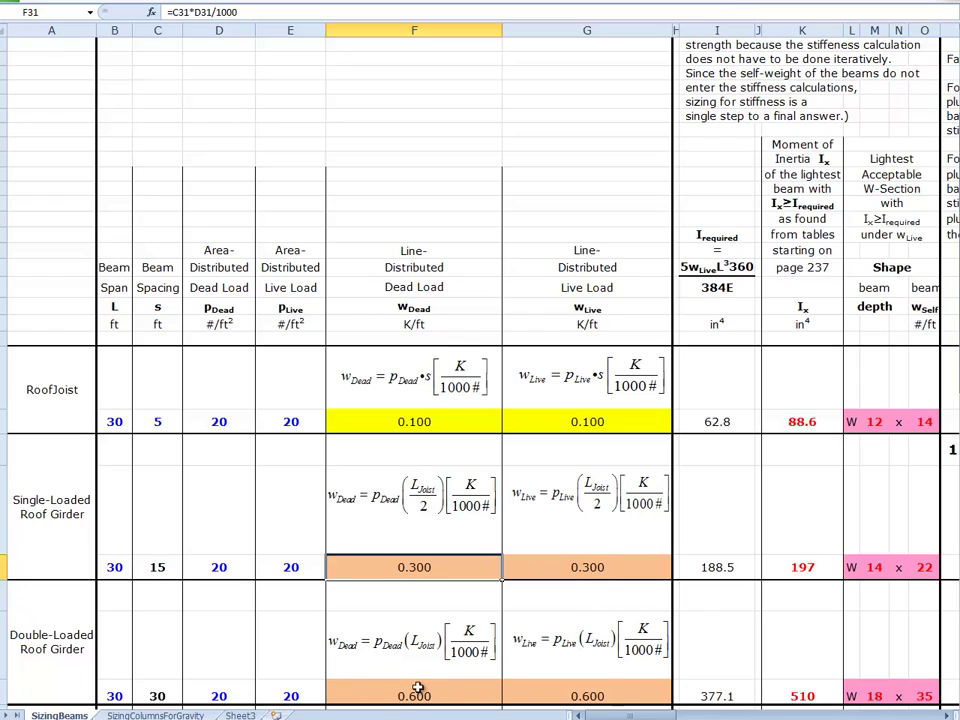
click(410, 692)
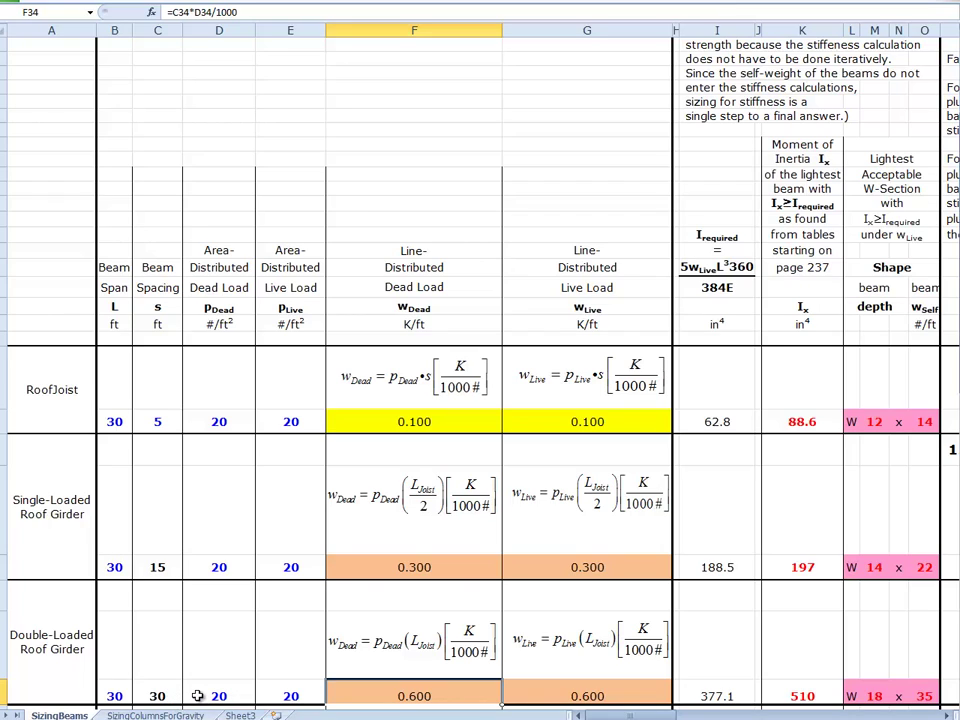
click(572, 694)
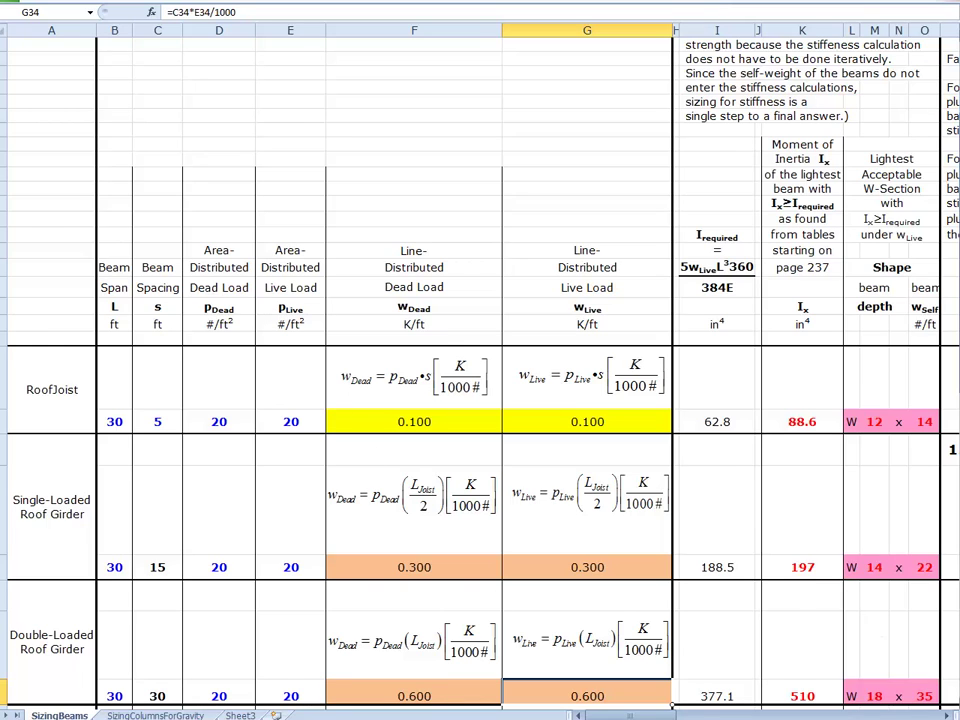
- Inspect the floor joist's area-distributed dead and live loads in D37 and E37
scroll(480, 400, down, 5)
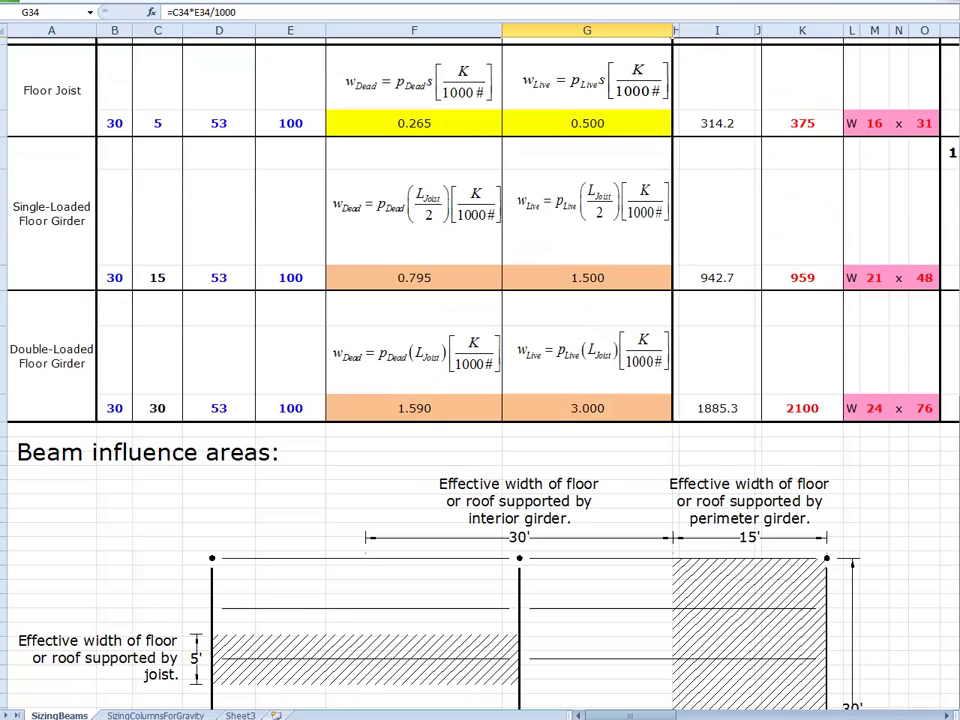
scroll(480, 360, up, 5)
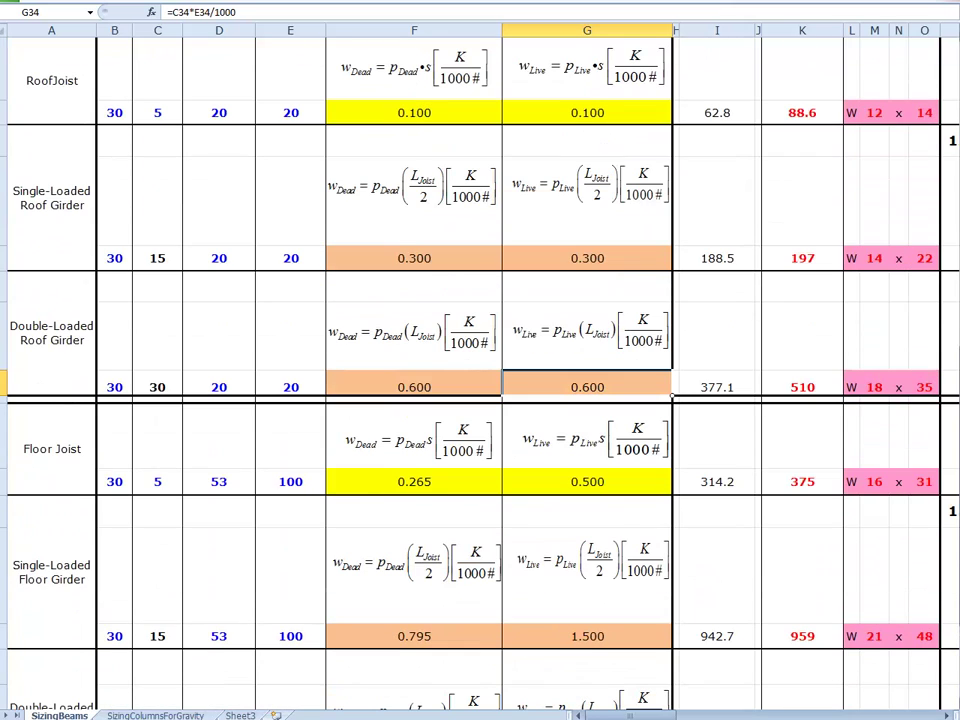
scroll(480, 360, down, 1)
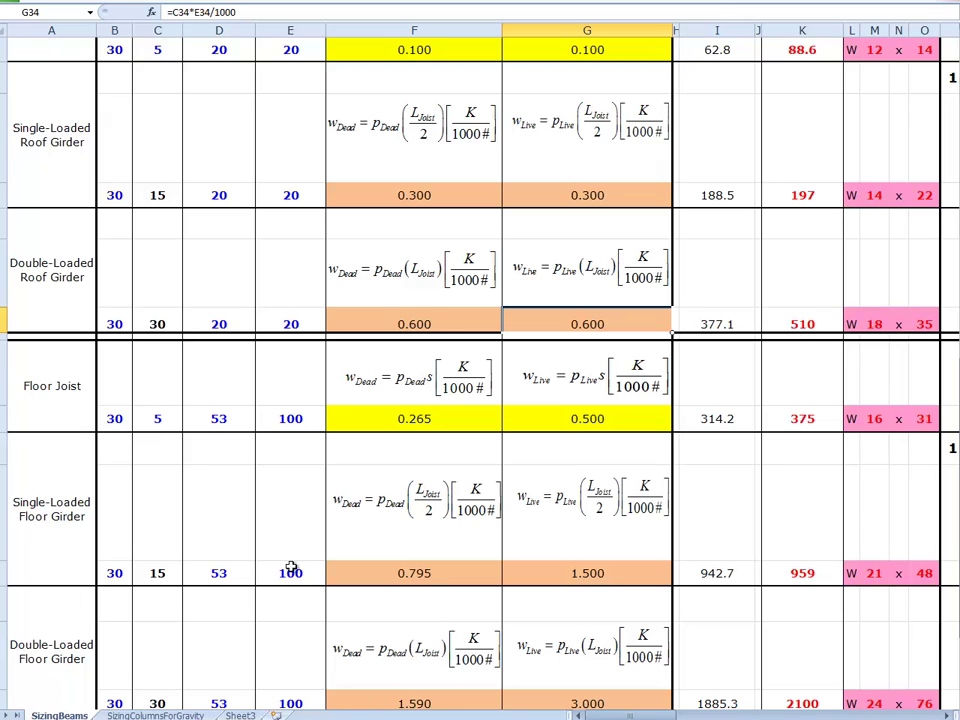
click(231, 420)
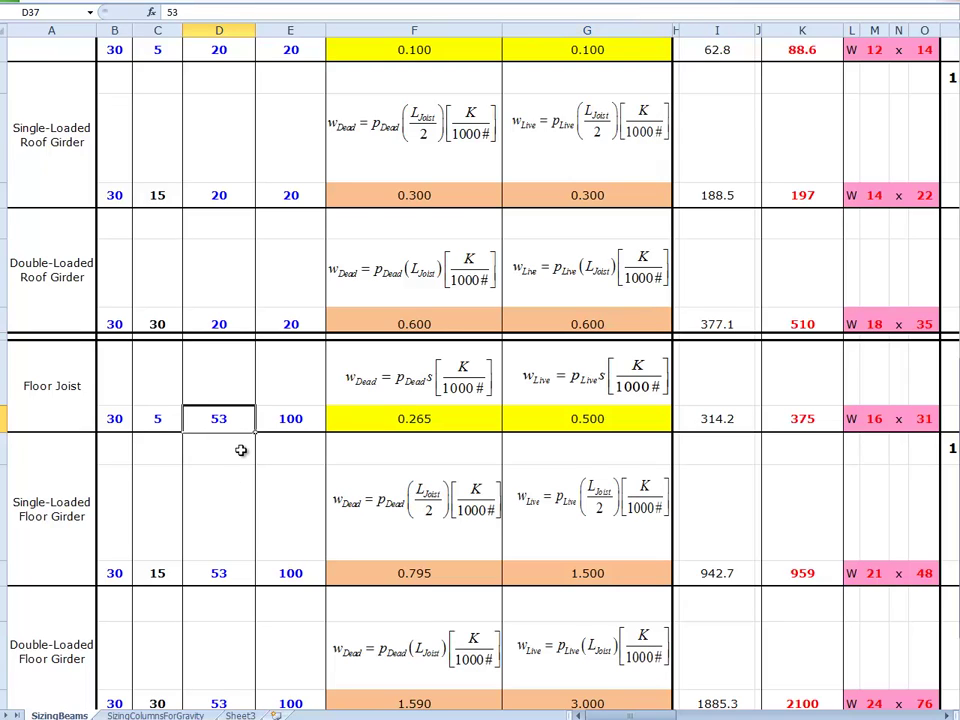
click(308, 421)
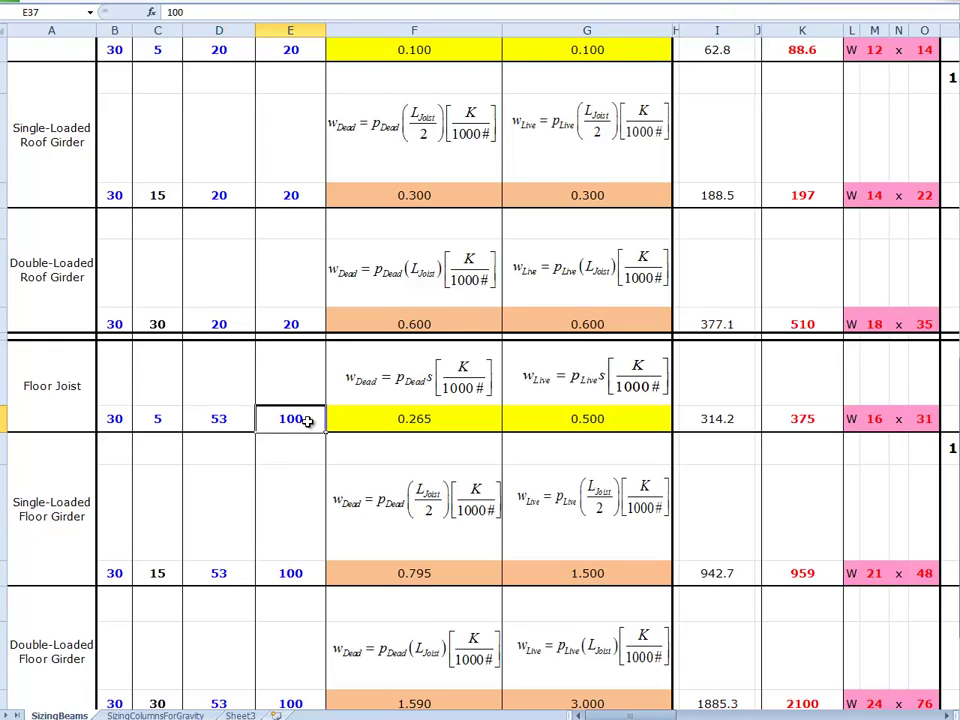
- Examine the line-distributed dead and live load formulas for the floor joist and both floor girders
click(464, 421)
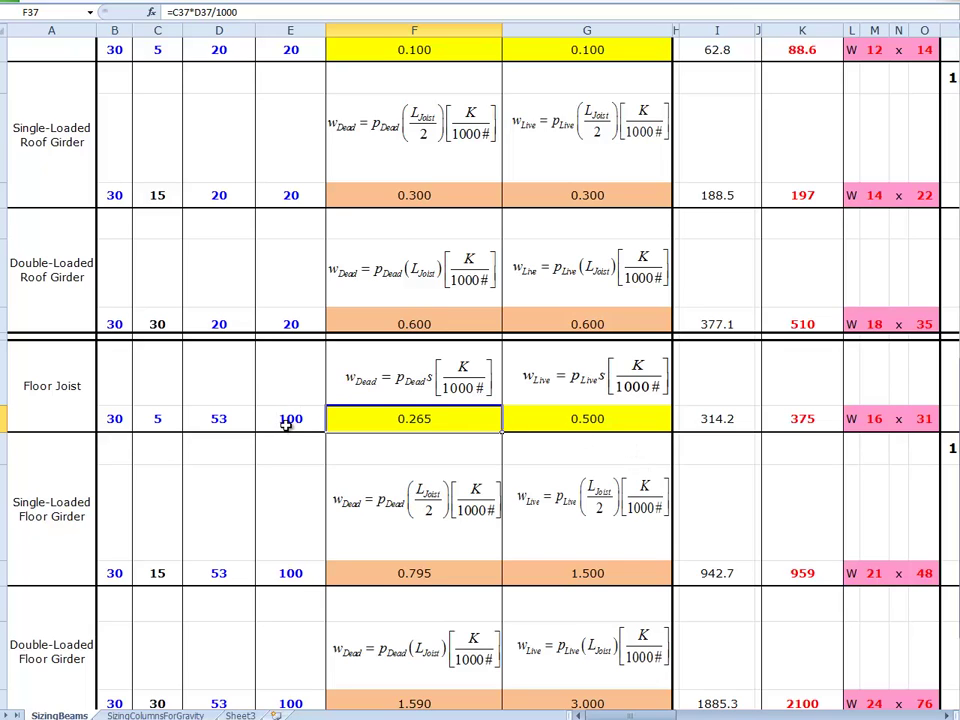
click(591, 420)
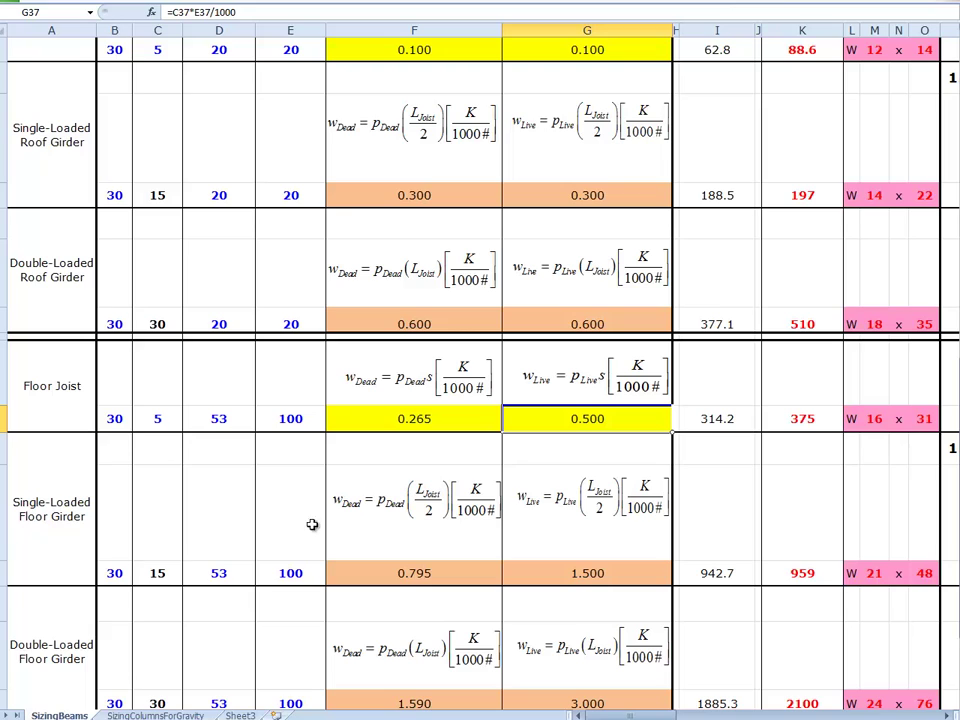
click(427, 573)
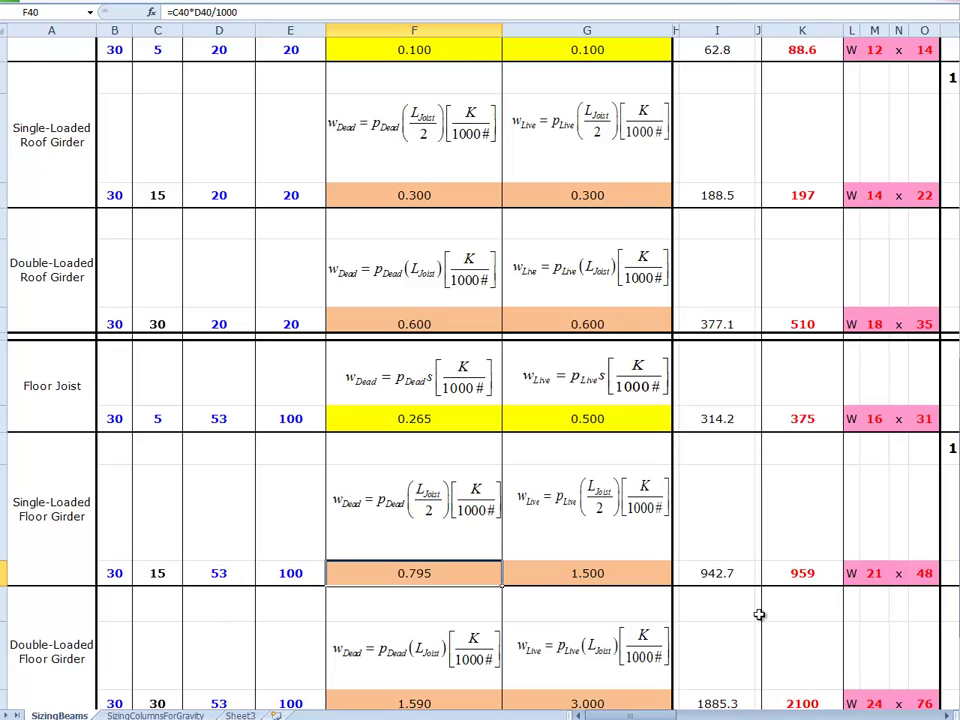
click(592, 575)
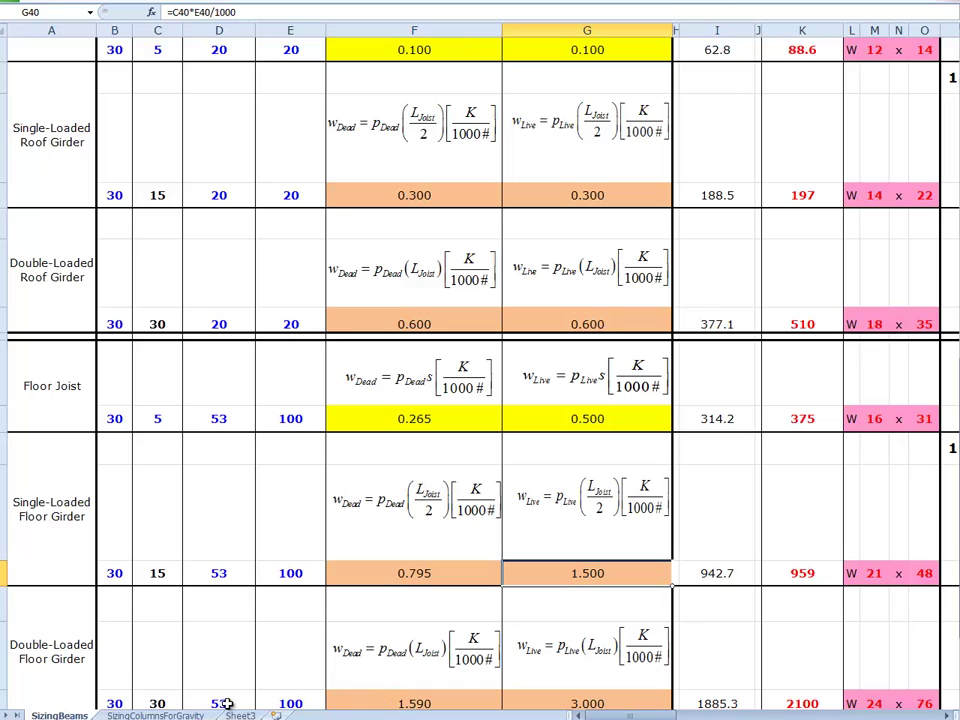
click(423, 703)
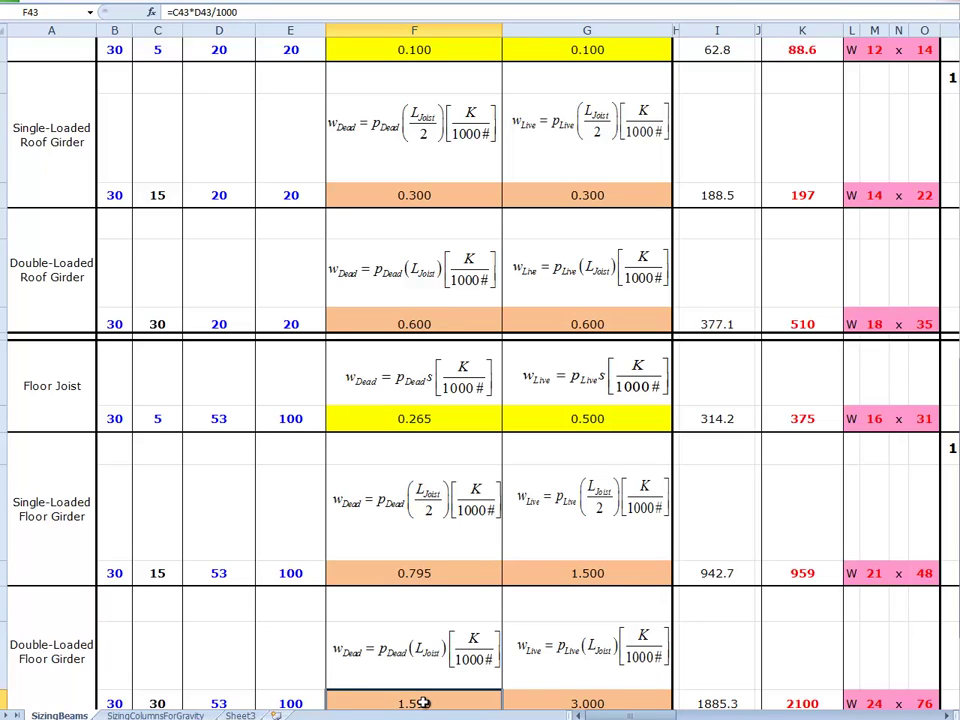
click(585, 703)
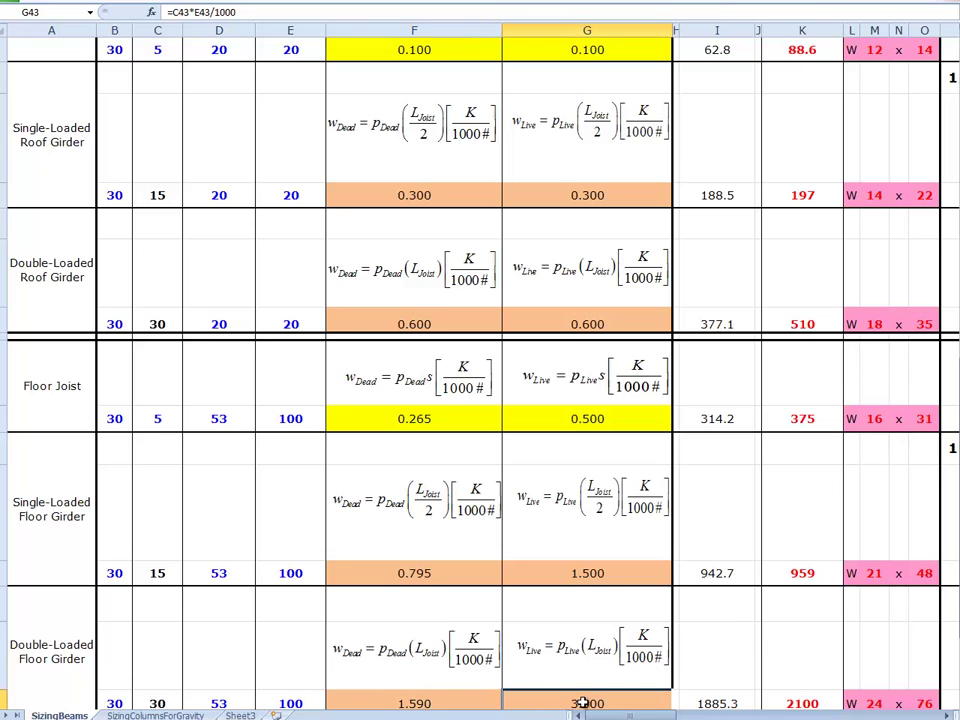